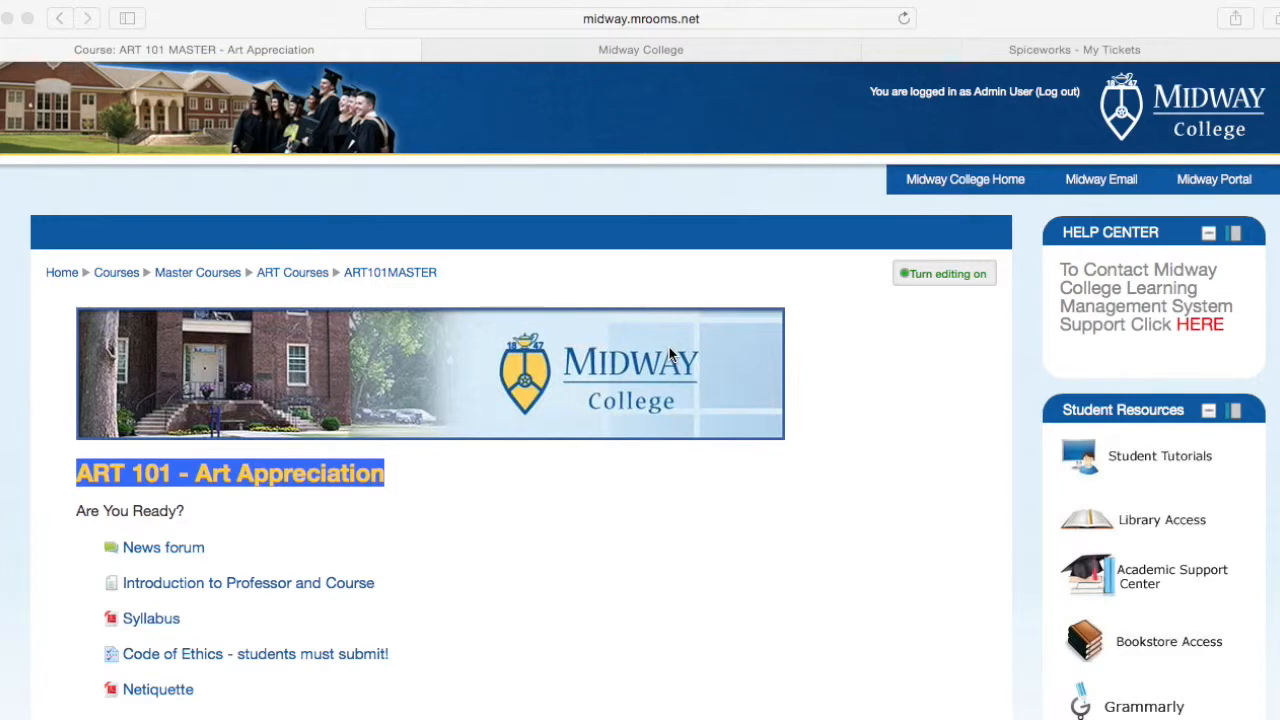
Step: Turn on editing mode for the ART 101 Art Appreciation master course
scroll(537, 371, "down", 5)
scroll(537, 373, "up", 2)
scroll(538, 373, "up", 3)
left_click(945, 284)
left_click(945, 284)
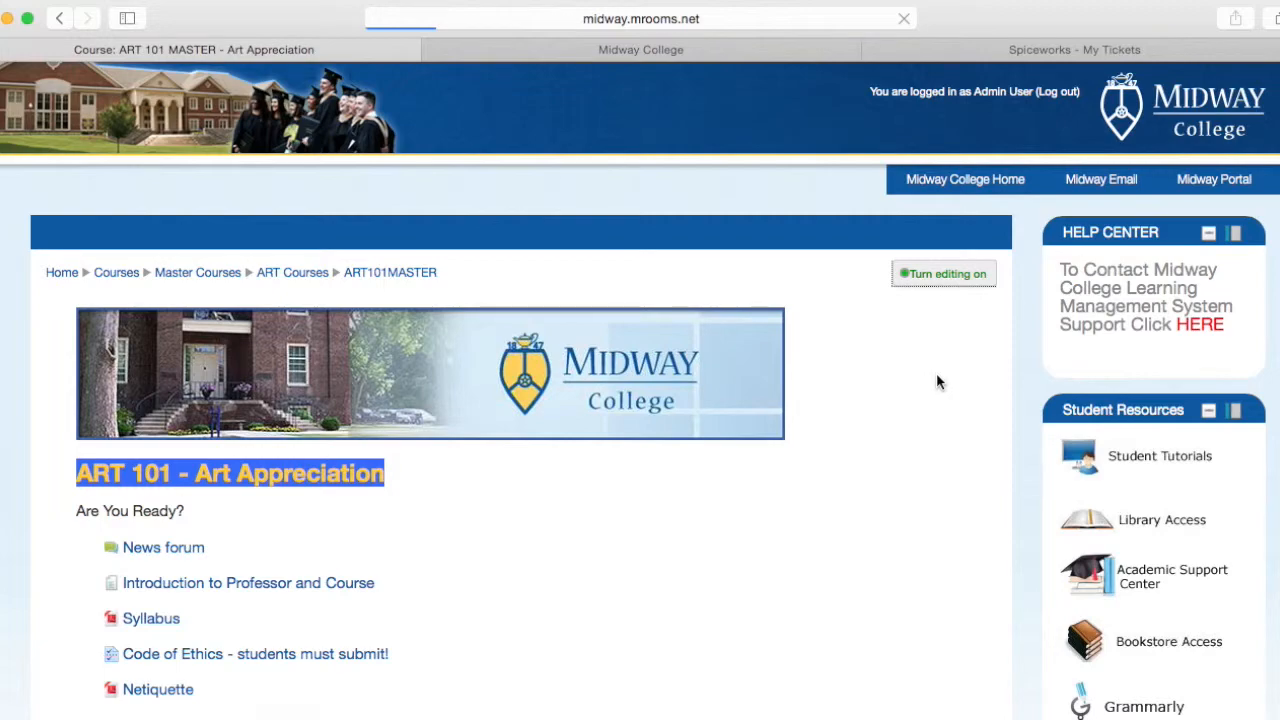
Step: Open the settings of the Lesson 1 Graded Assignment in Topic 1
scroll(652, 470, "down", 5)
scroll(652, 478, "down", 10)
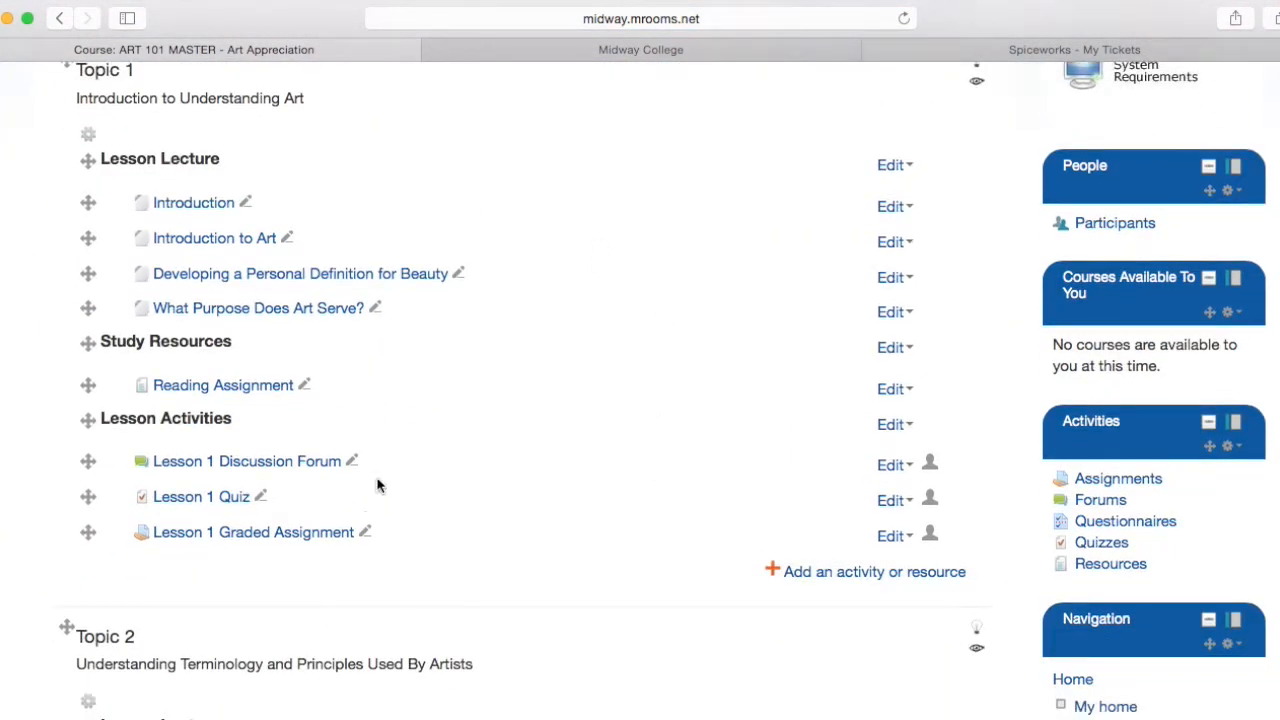
left_click(891, 535)
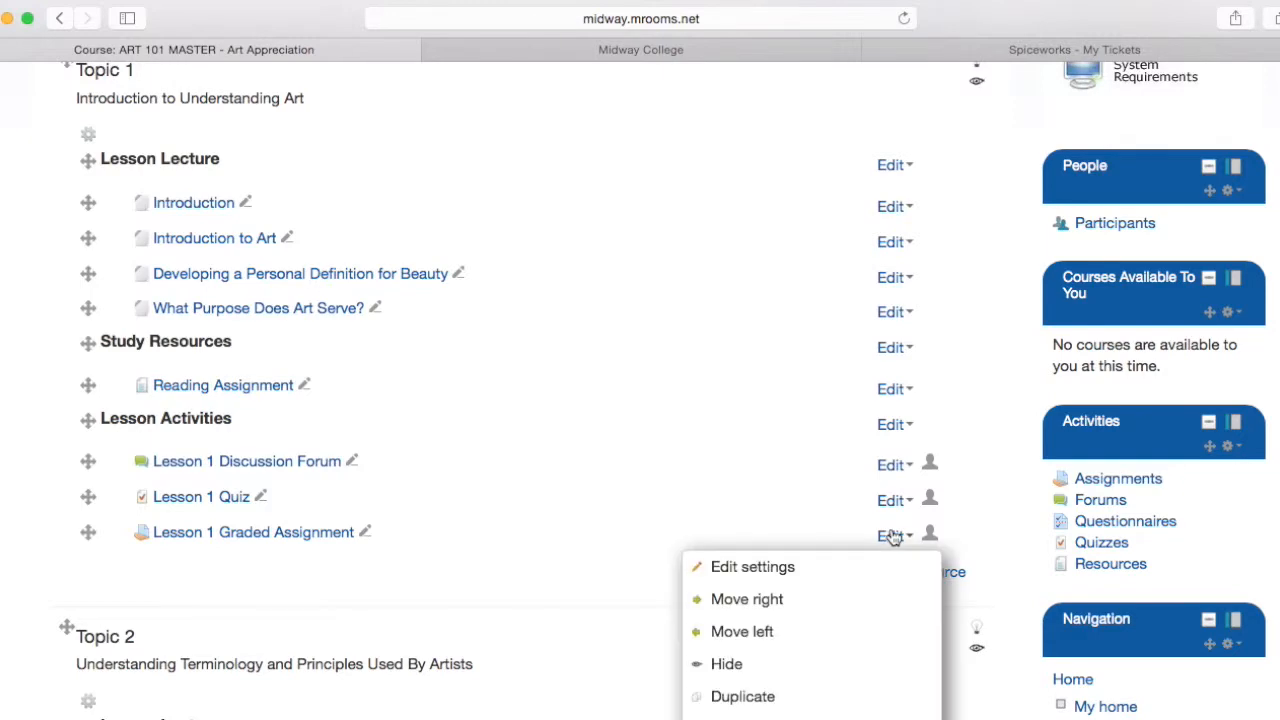
left_click(745, 568)
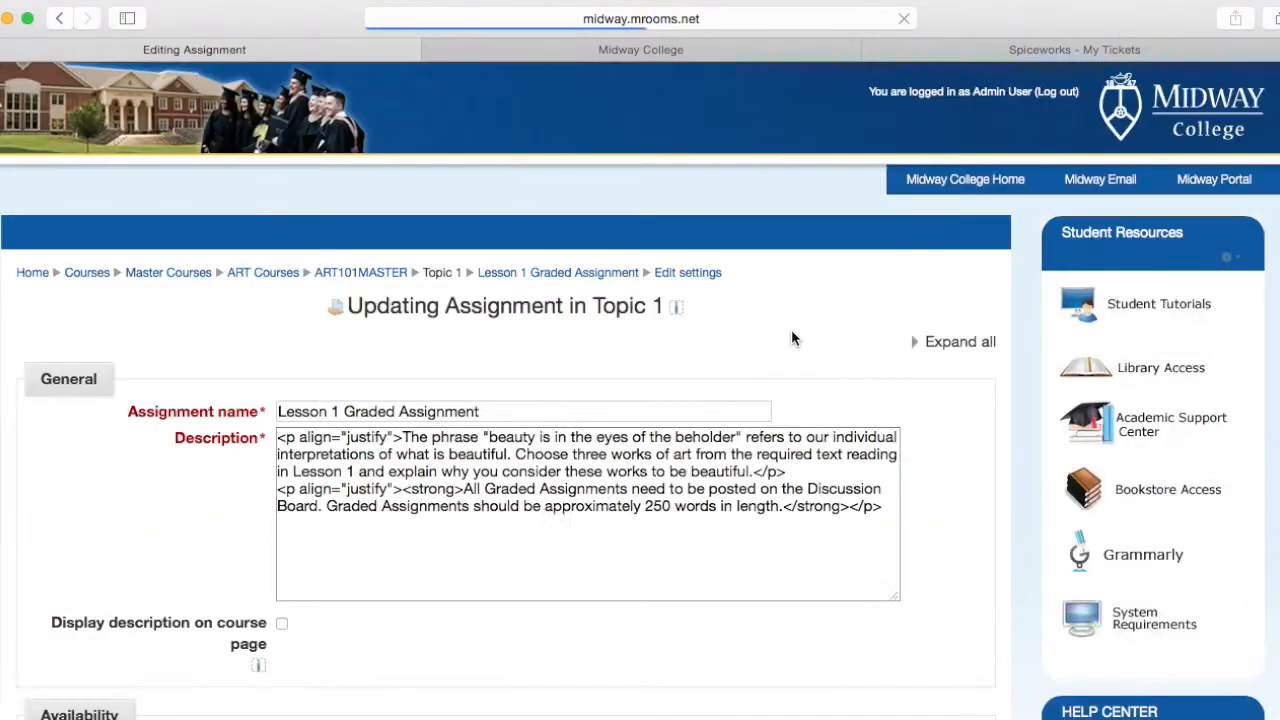
Step: Look over the assignment's settings form and collapse all of its sections
scroll(821, 355, "down", 4)
scroll(821, 352, "down", 2)
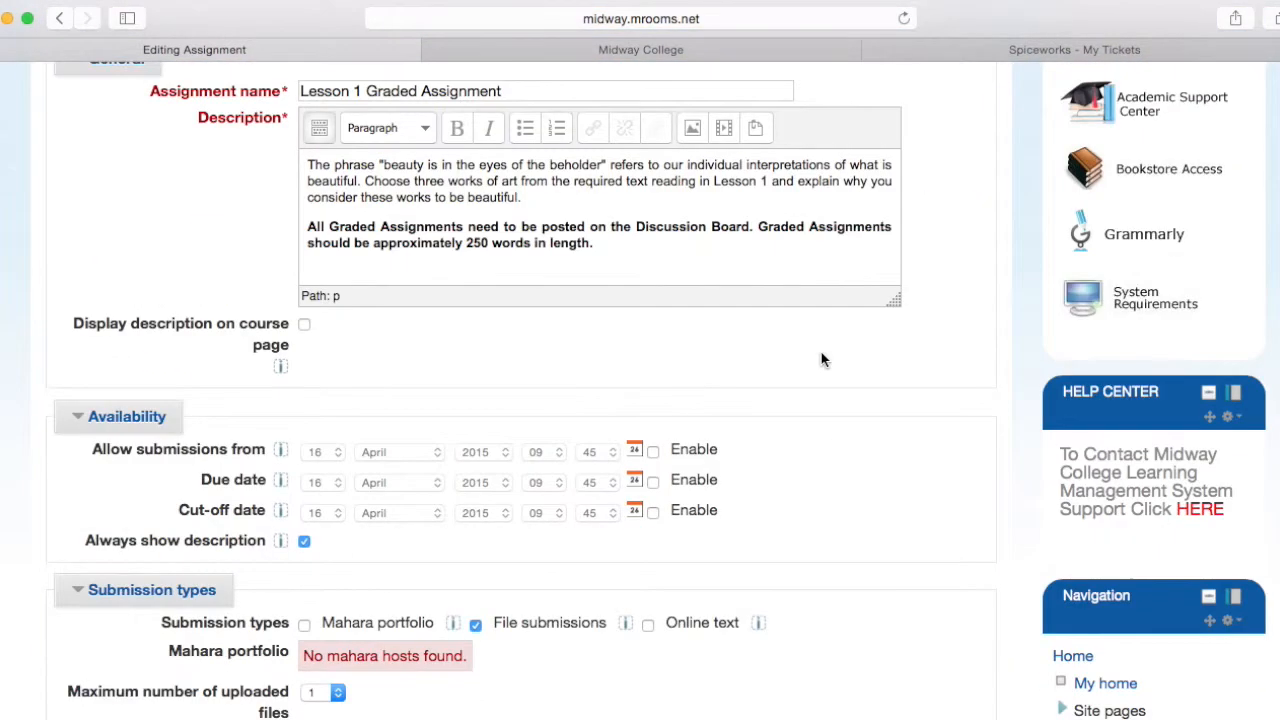
scroll(821, 352, "down", 1)
scroll(821, 352, "up", 2)
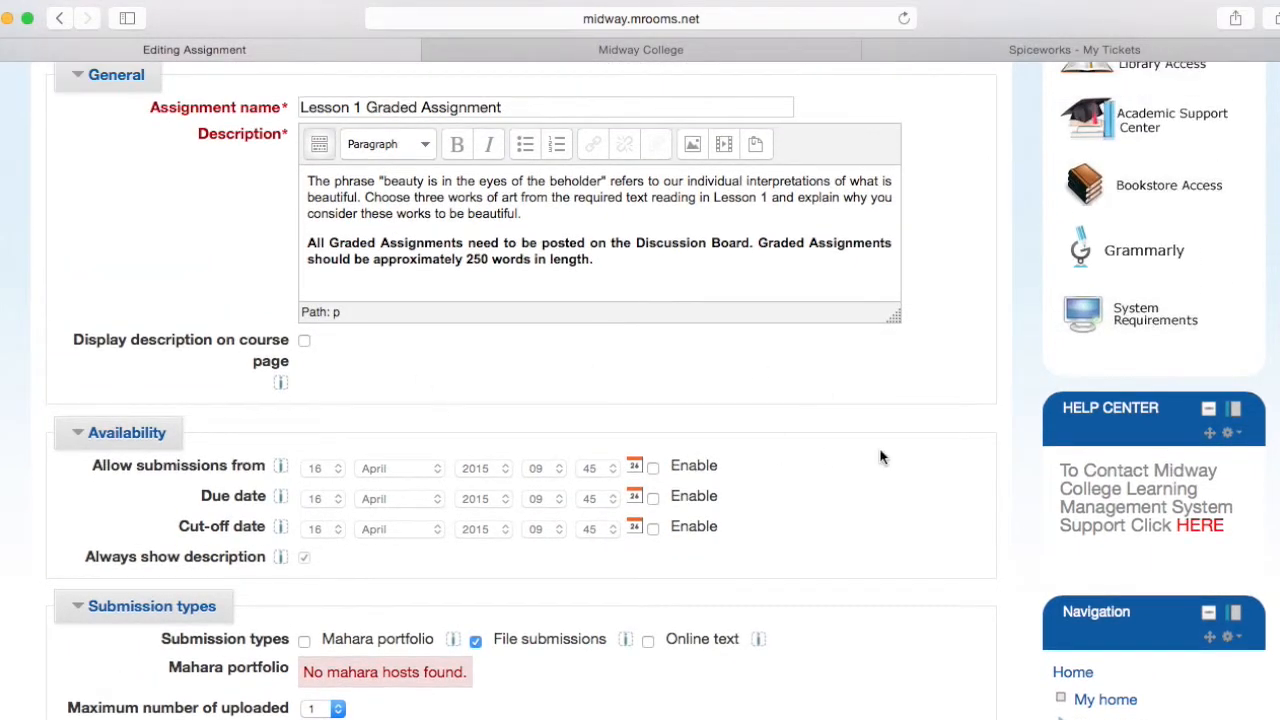
scroll(821, 352, "up", 4)
left_click(948, 227)
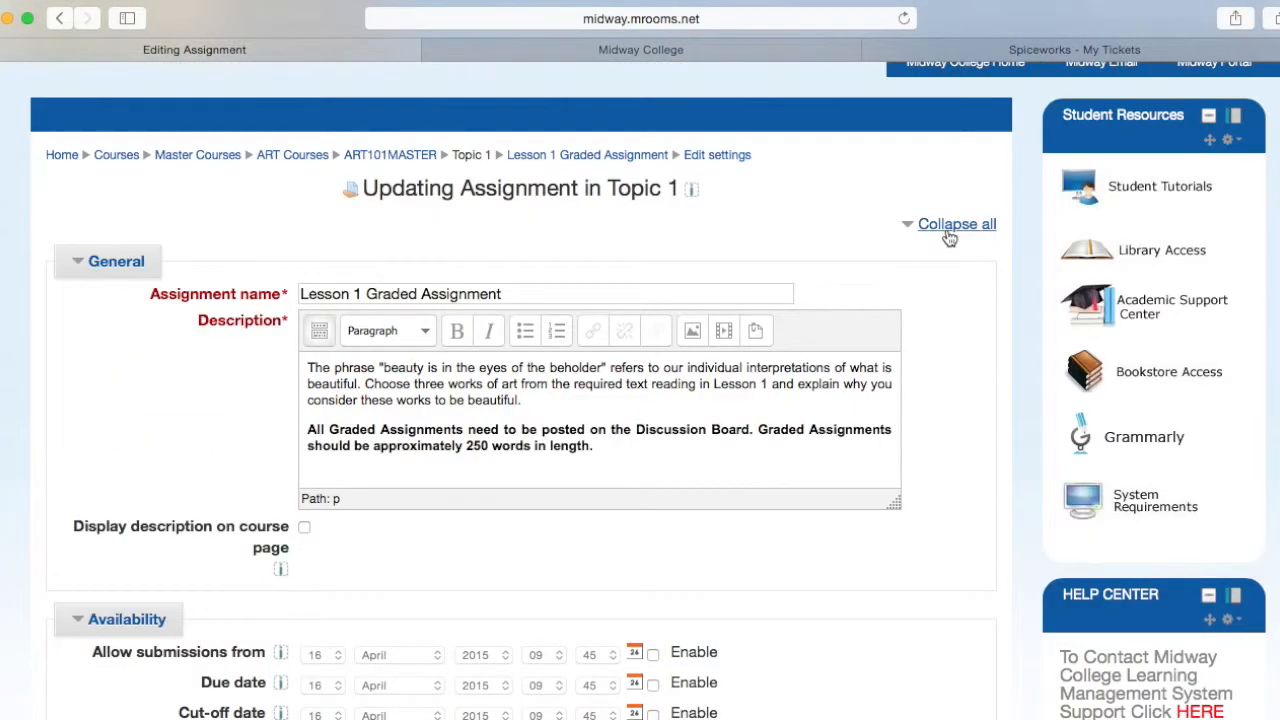
left_click(948, 230)
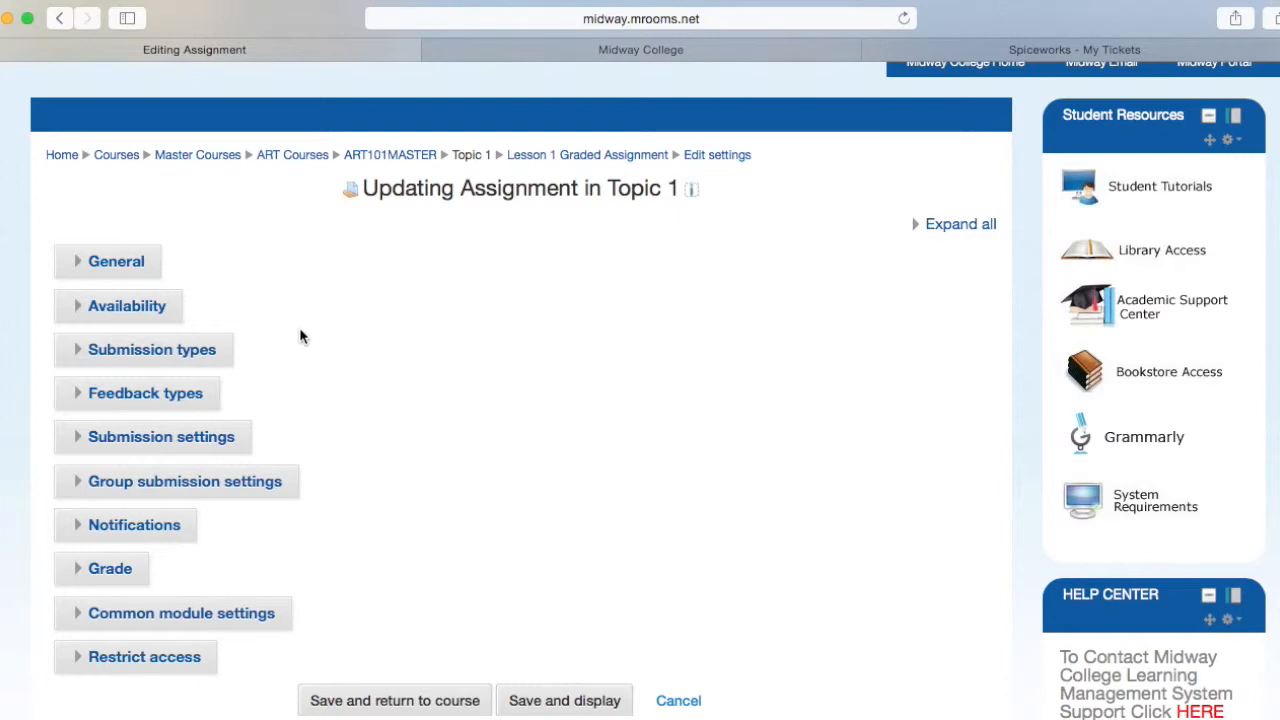
Step: Expand the General and Availability sections, and try enabling and disabling the Allow submissions from date
left_click(76, 263)
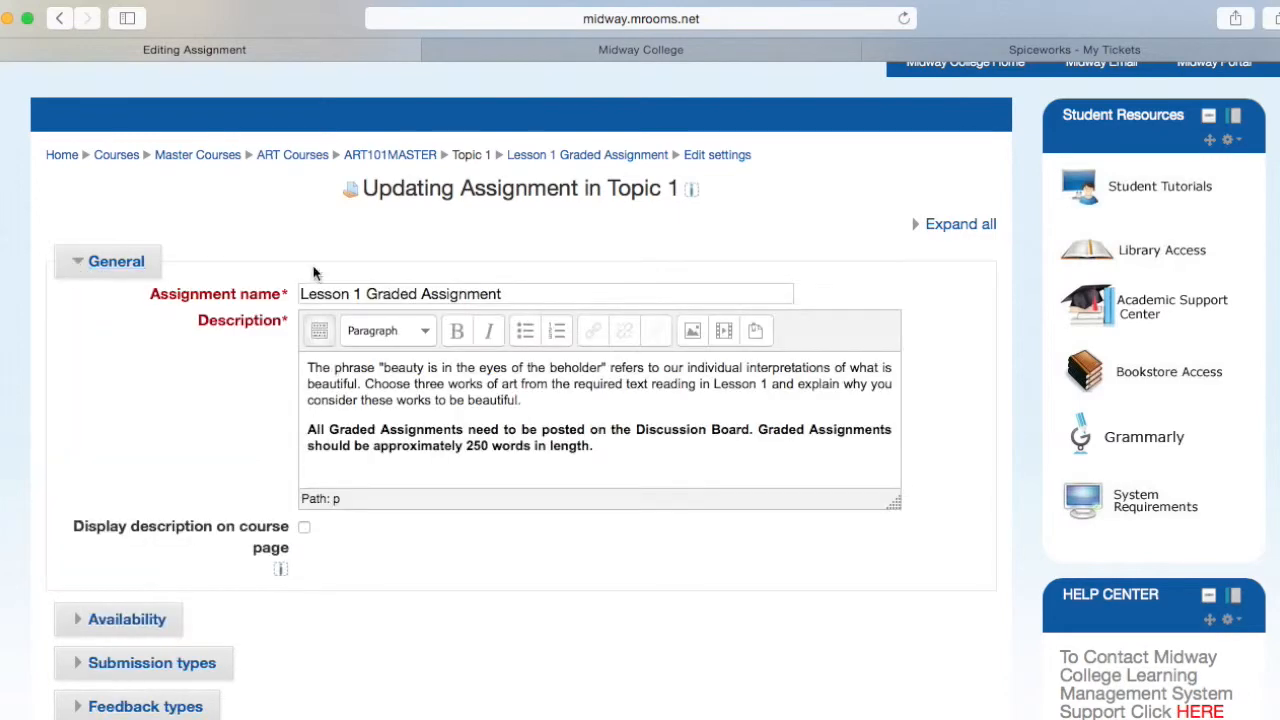
scroll(386, 484, "down", 3)
scroll(383, 481, "down", 5)
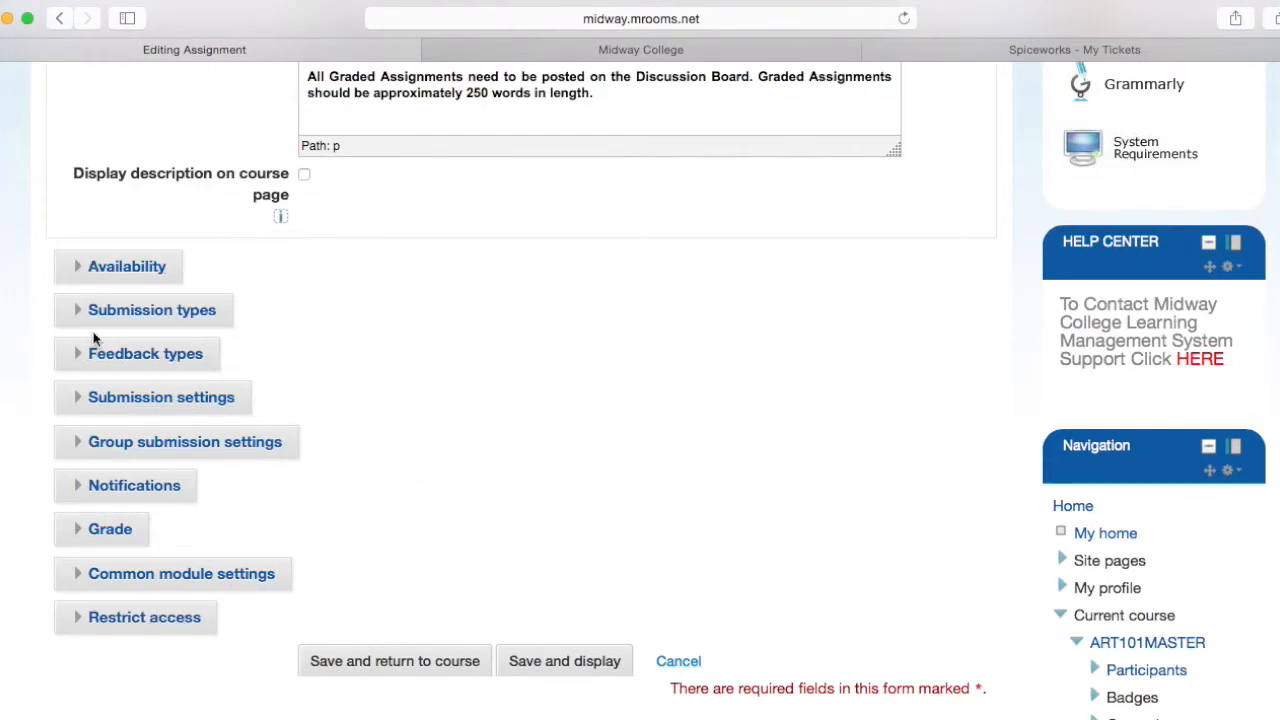
left_click(96, 272)
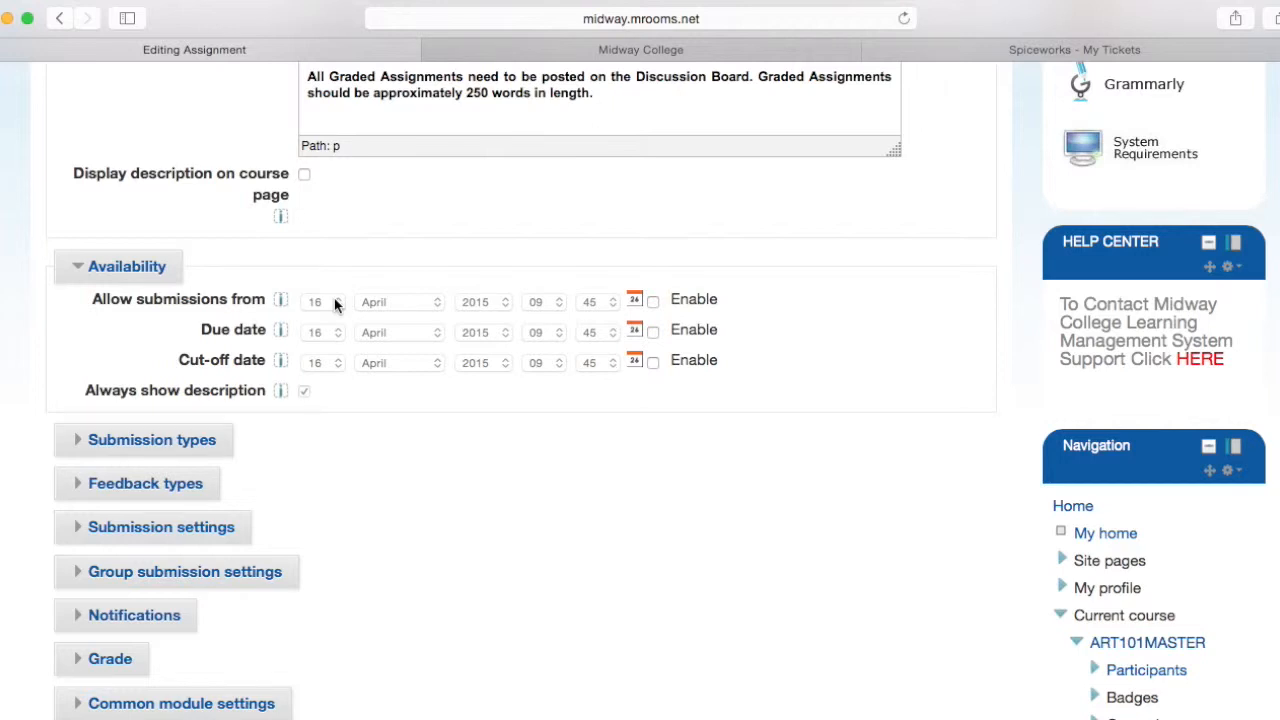
left_click(653, 302)
left_click(654, 303)
Step: Add a Date restriction to the assignment under Restrict access
scroll(820, 288, "down", 3)
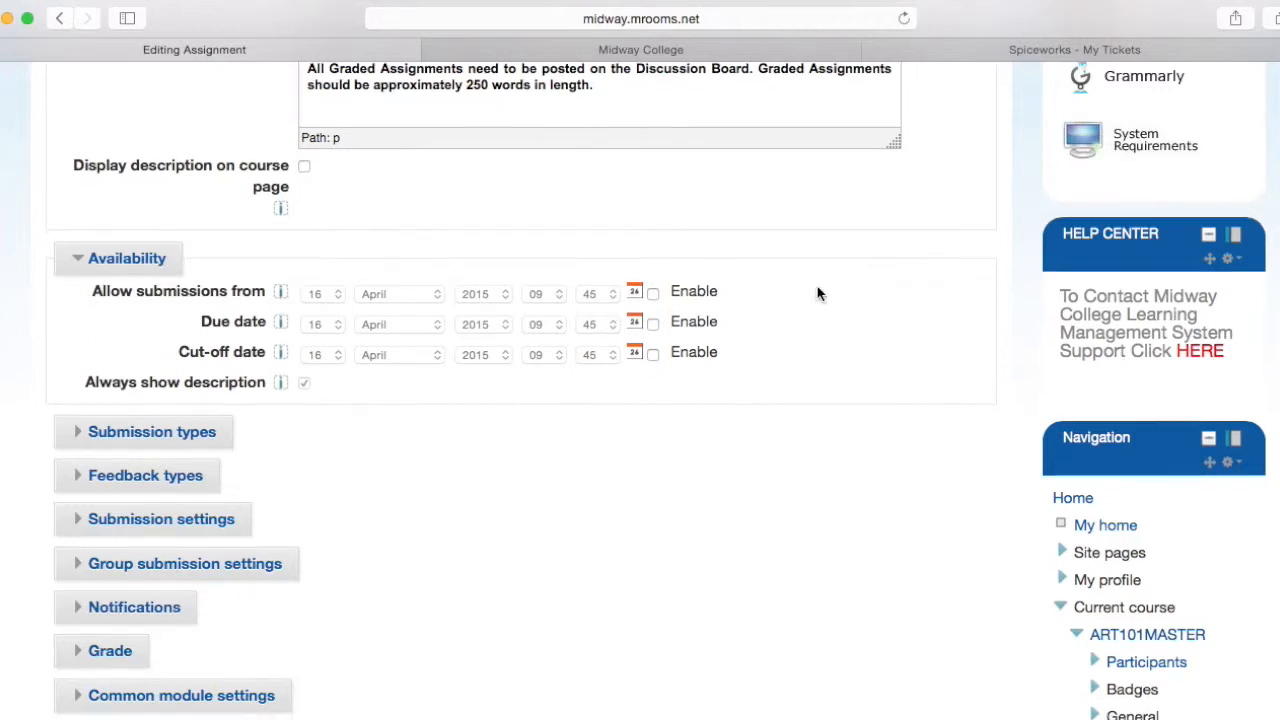
scroll(817, 293, "down", 5)
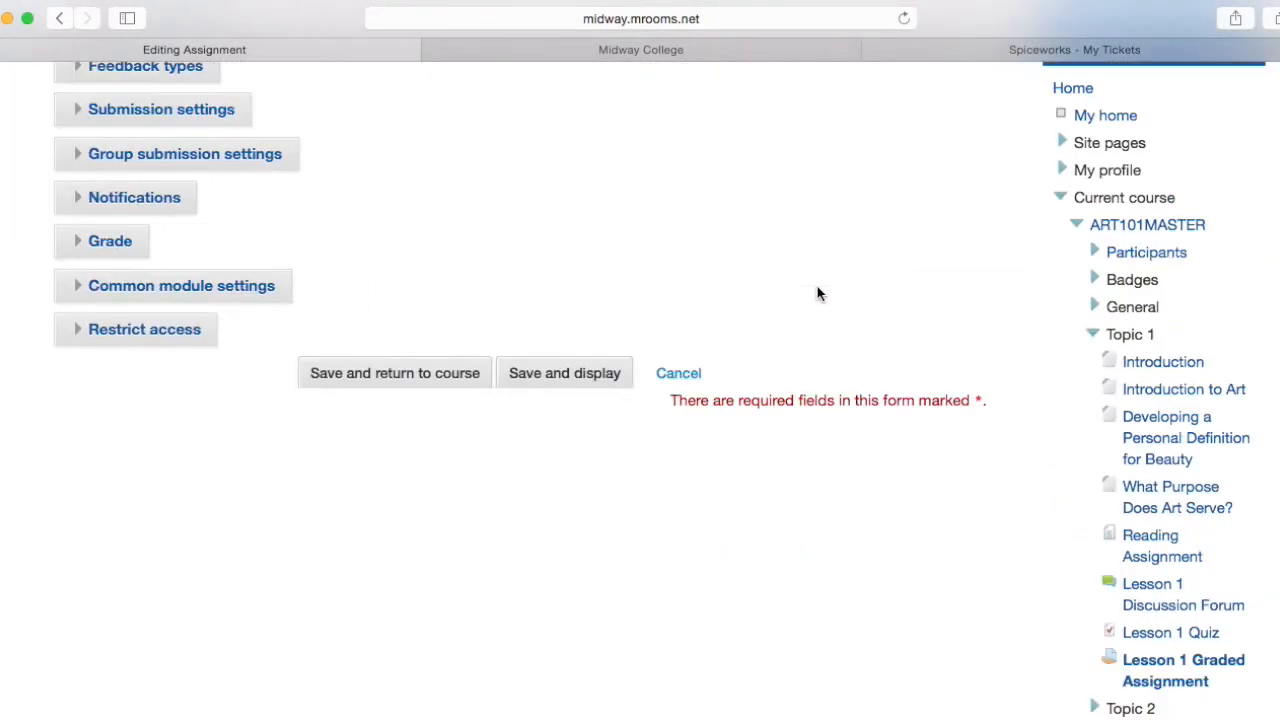
left_click(80, 332)
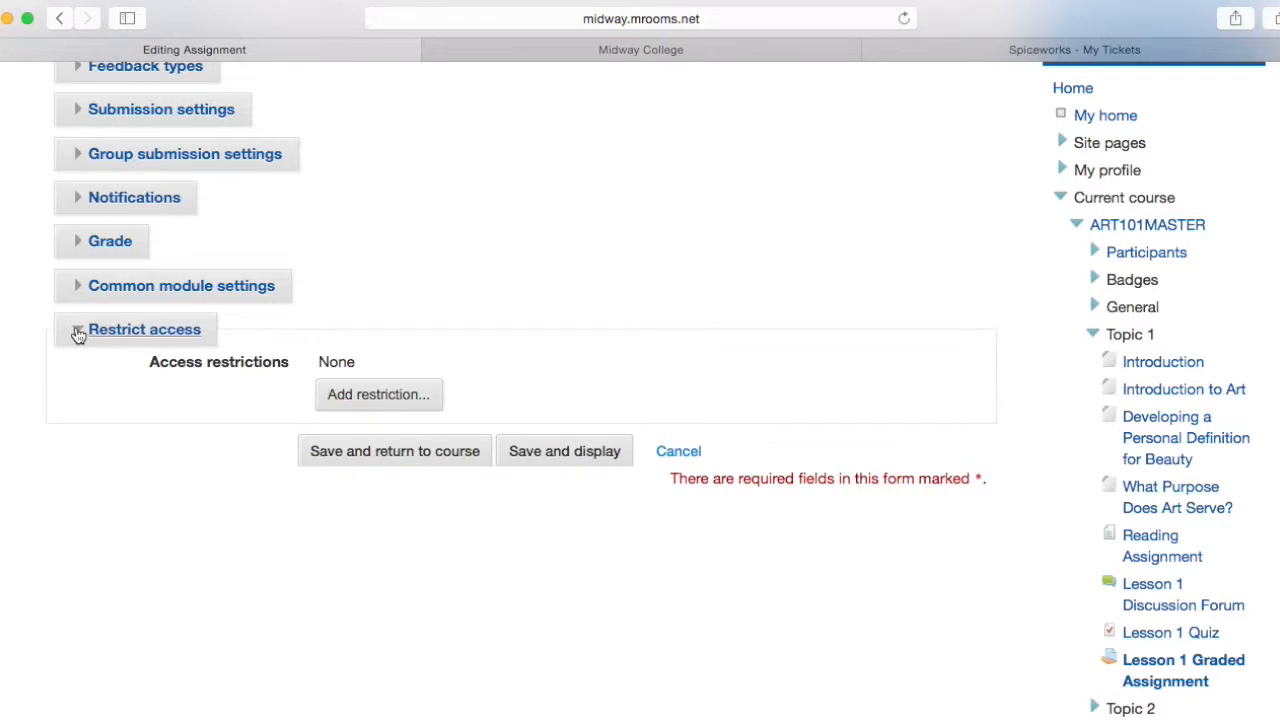
left_click(370, 396)
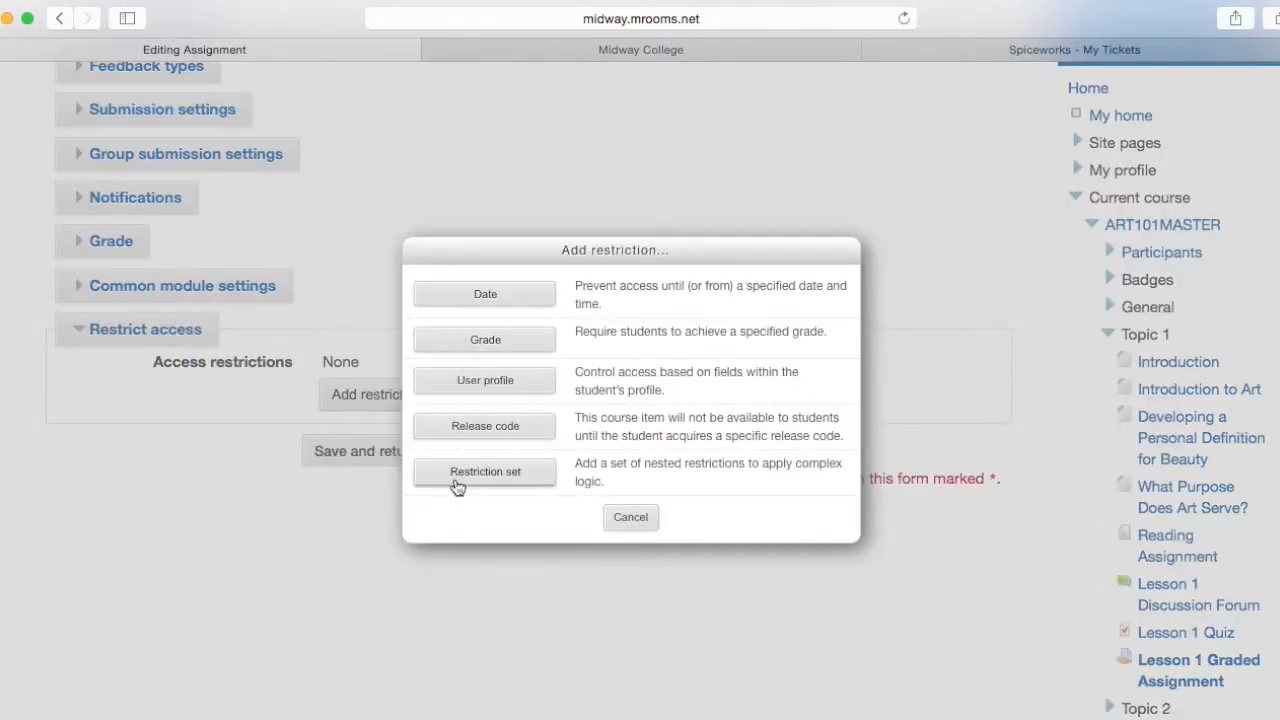
left_click(486, 294)
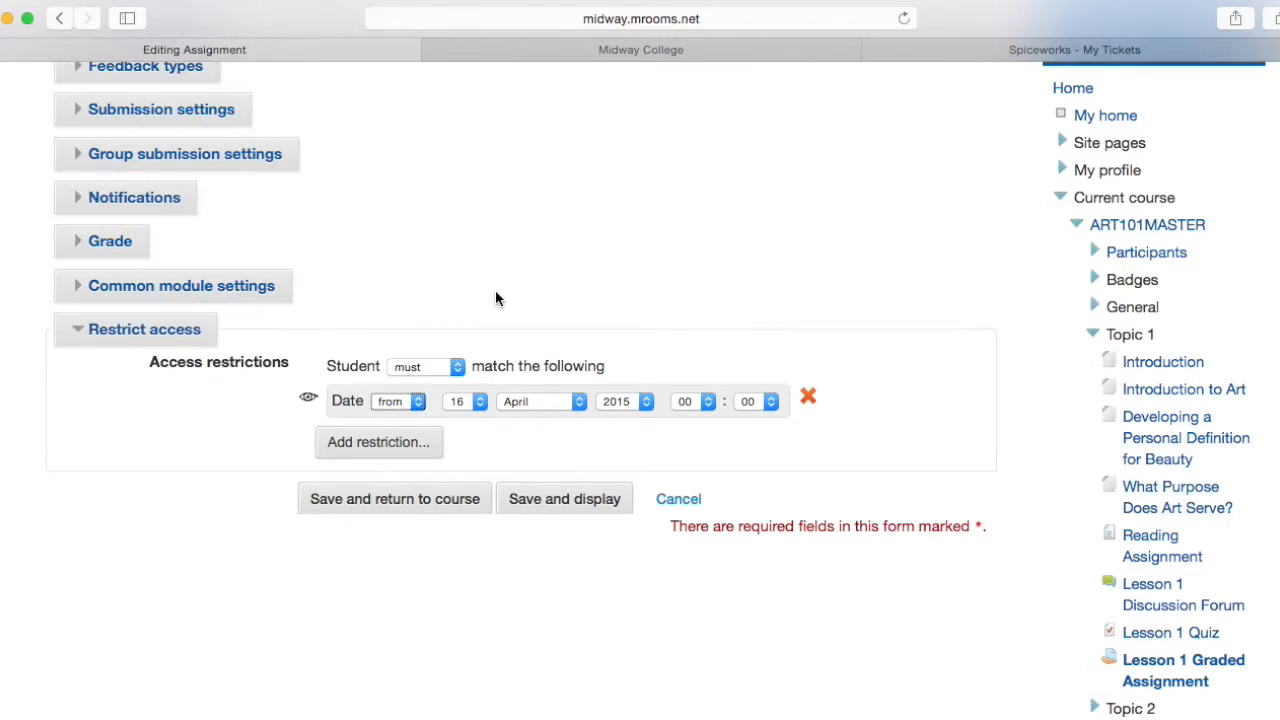
Step: Compare the assignment's Availability dates with its date-based access restriction
scroll(405, 400, "up", 10)
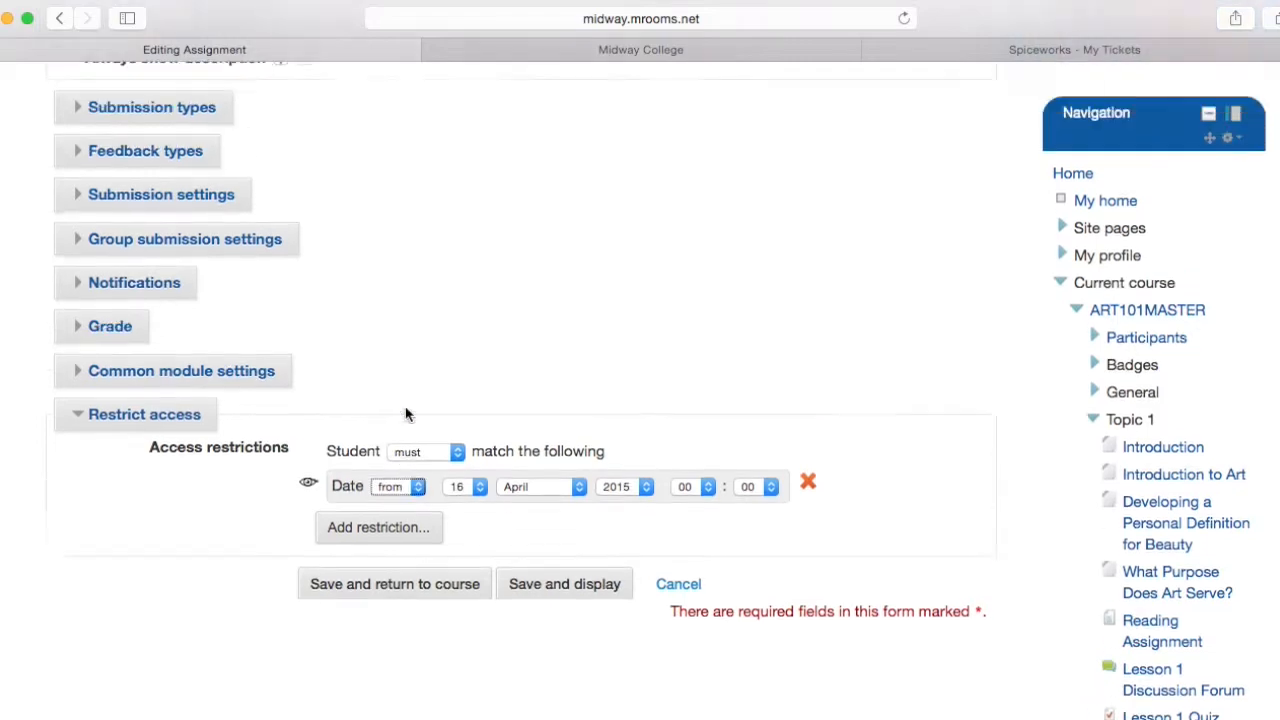
scroll(352, 344, "down", 10)
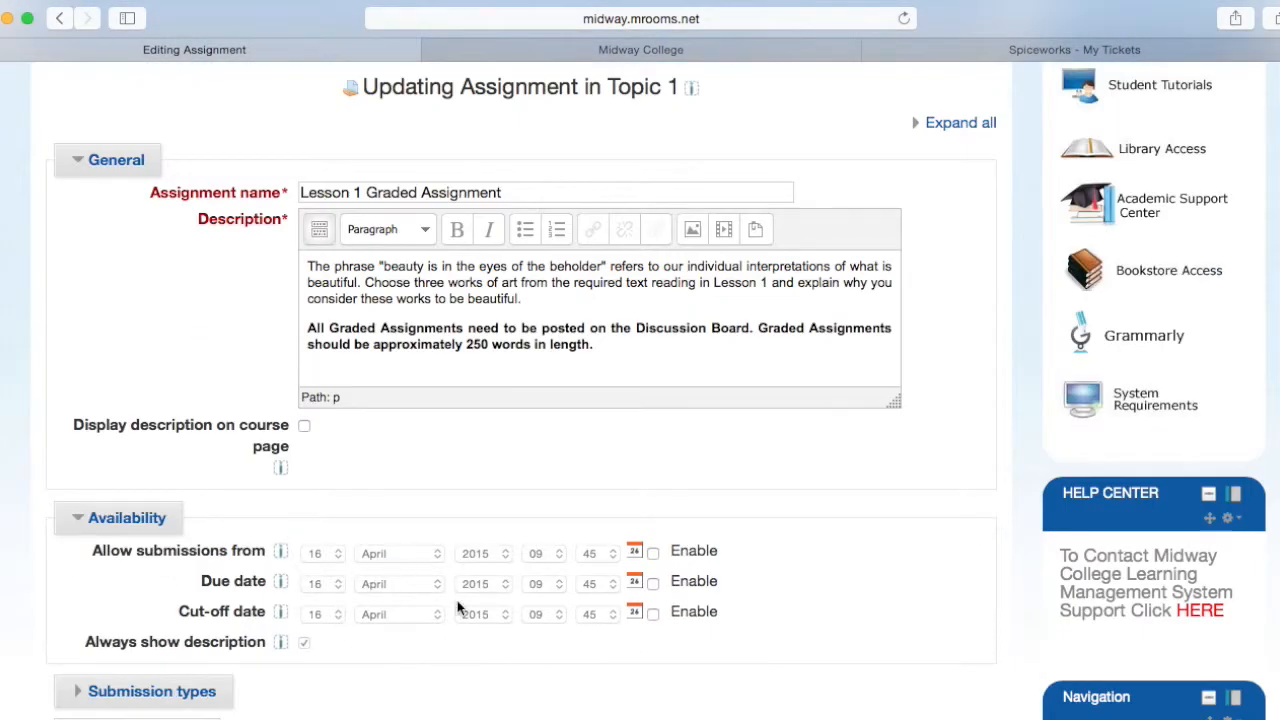
scroll(457, 601, "down", 2)
scroll(457, 601, "down", 5)
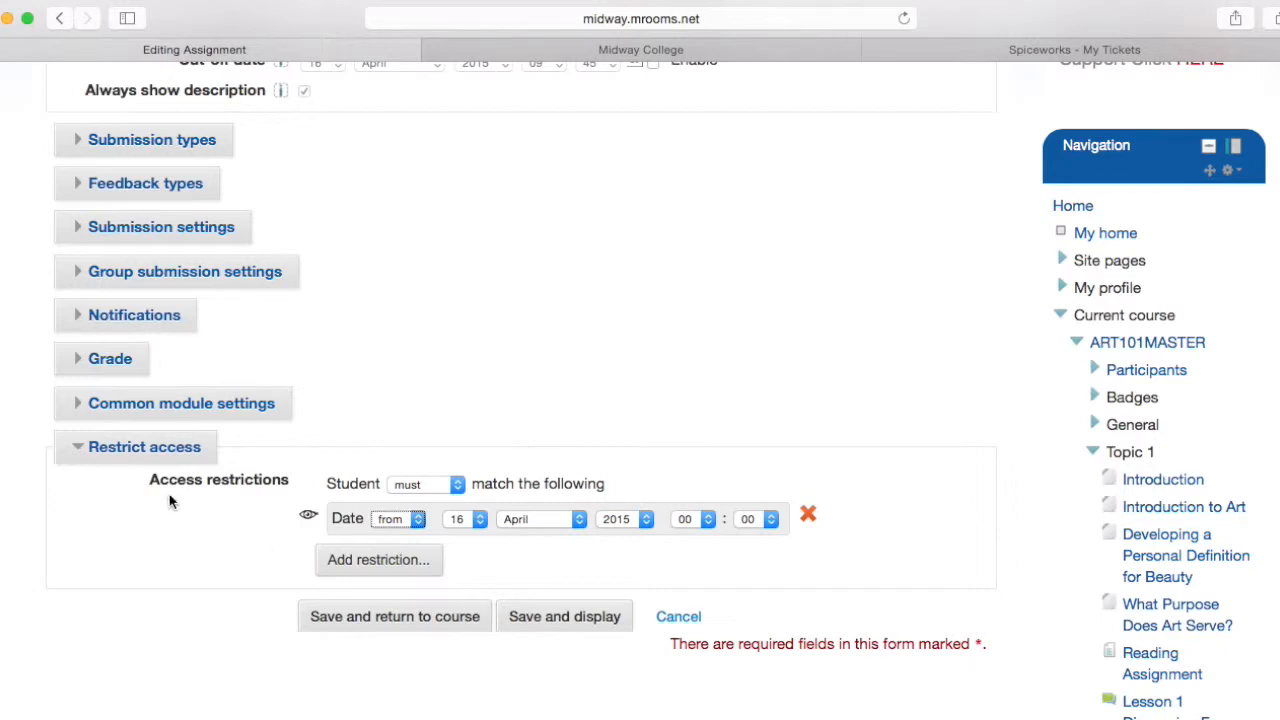
scroll(572, 534, "up", 5)
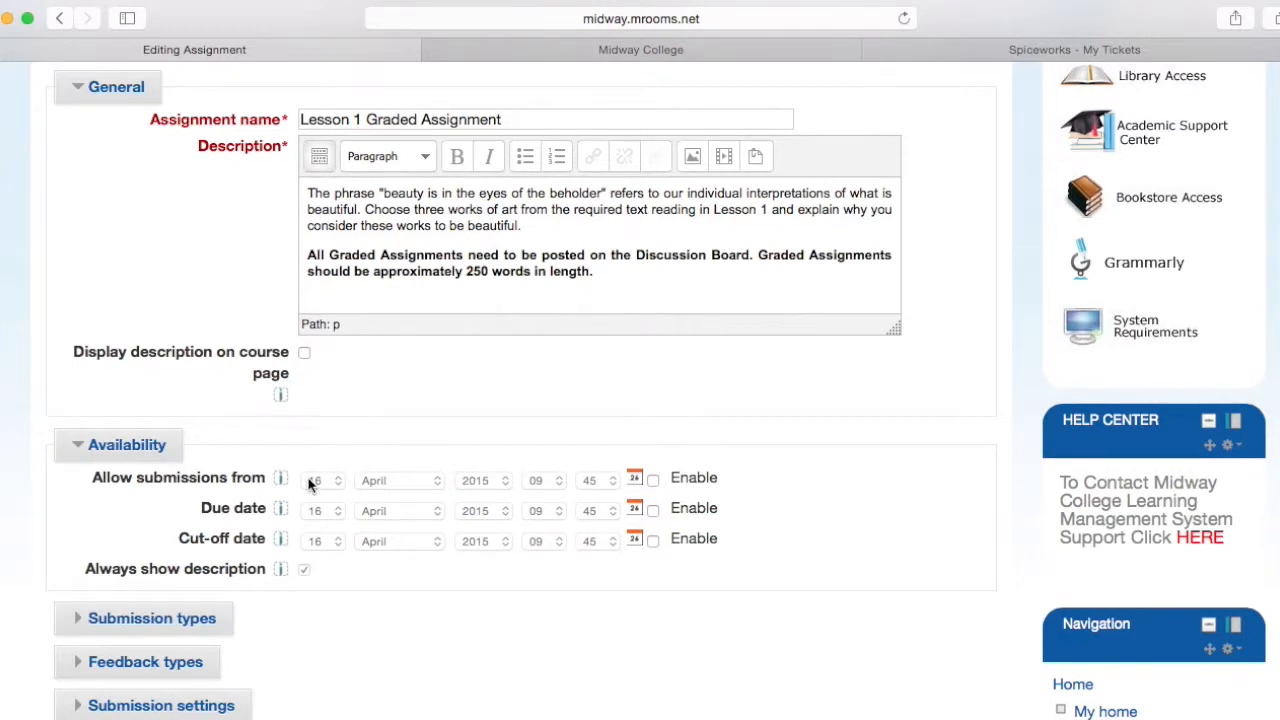
scroll(371, 531, "down", 4)
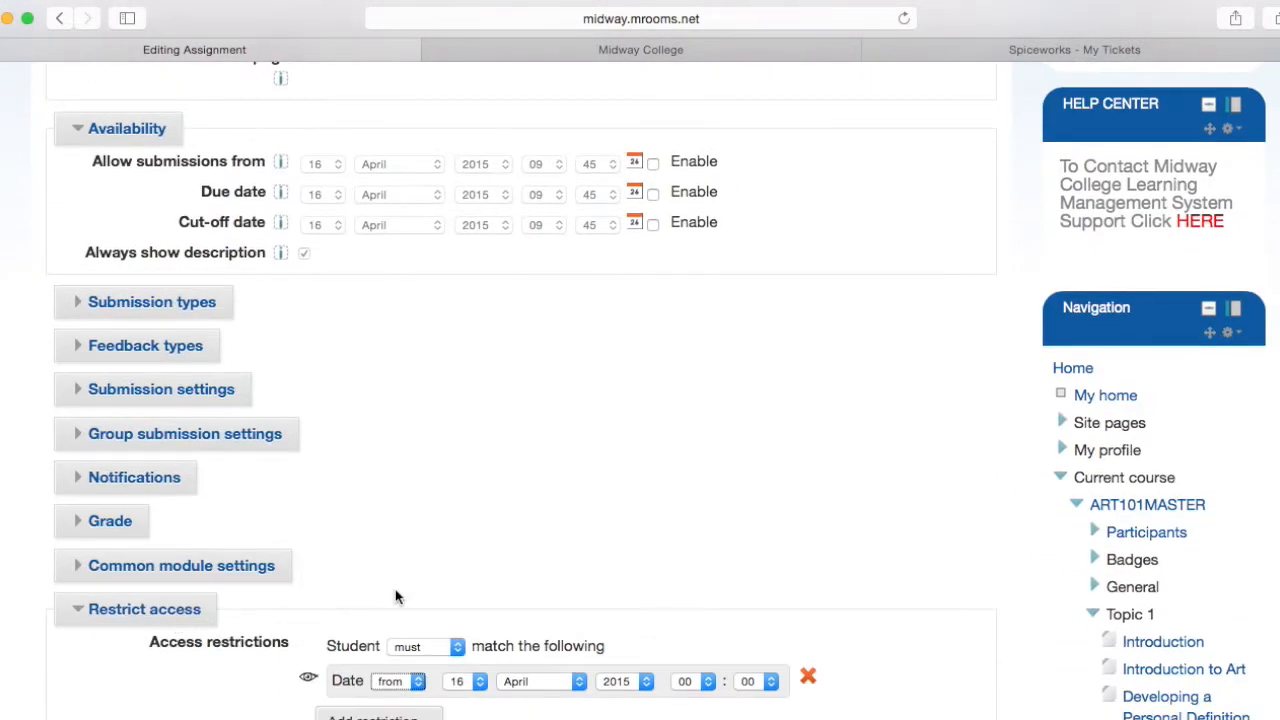
Step: Review the restriction types offered for the assignment without adding another one
scroll(390, 600, "down", 1)
left_click(372, 624)
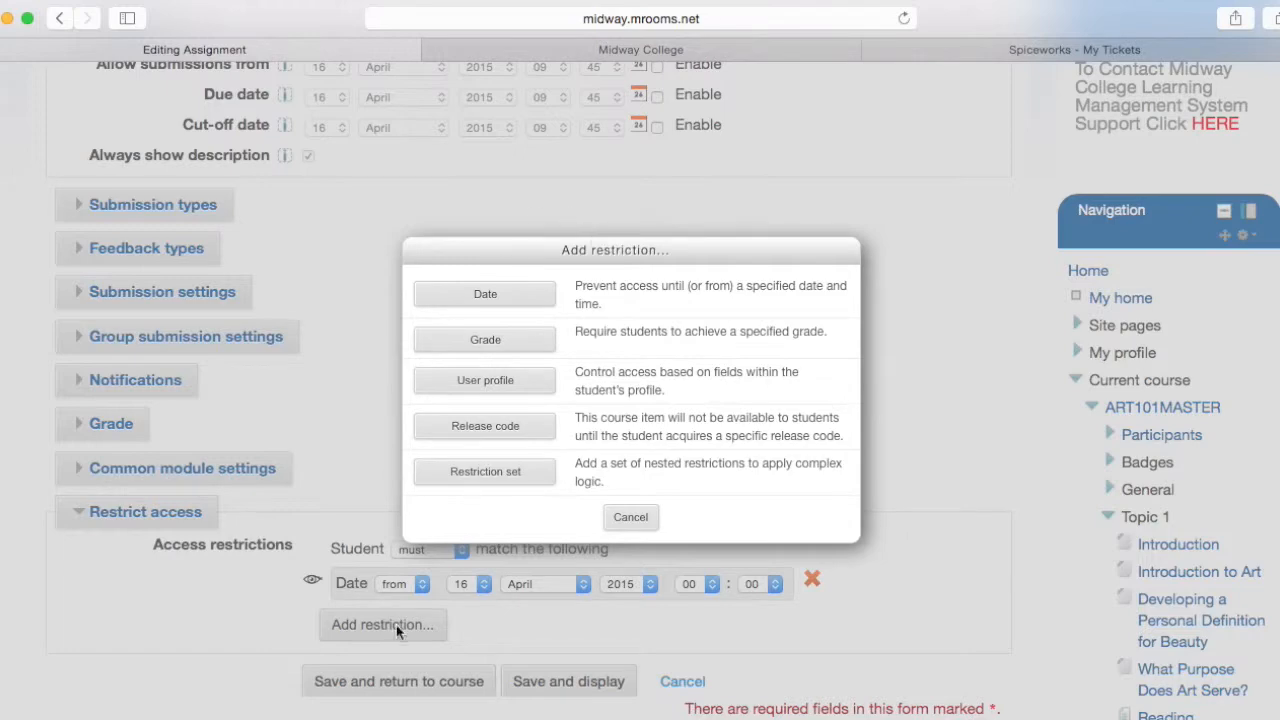
left_click(626, 521)
scroll(743, 645, "up", 3)
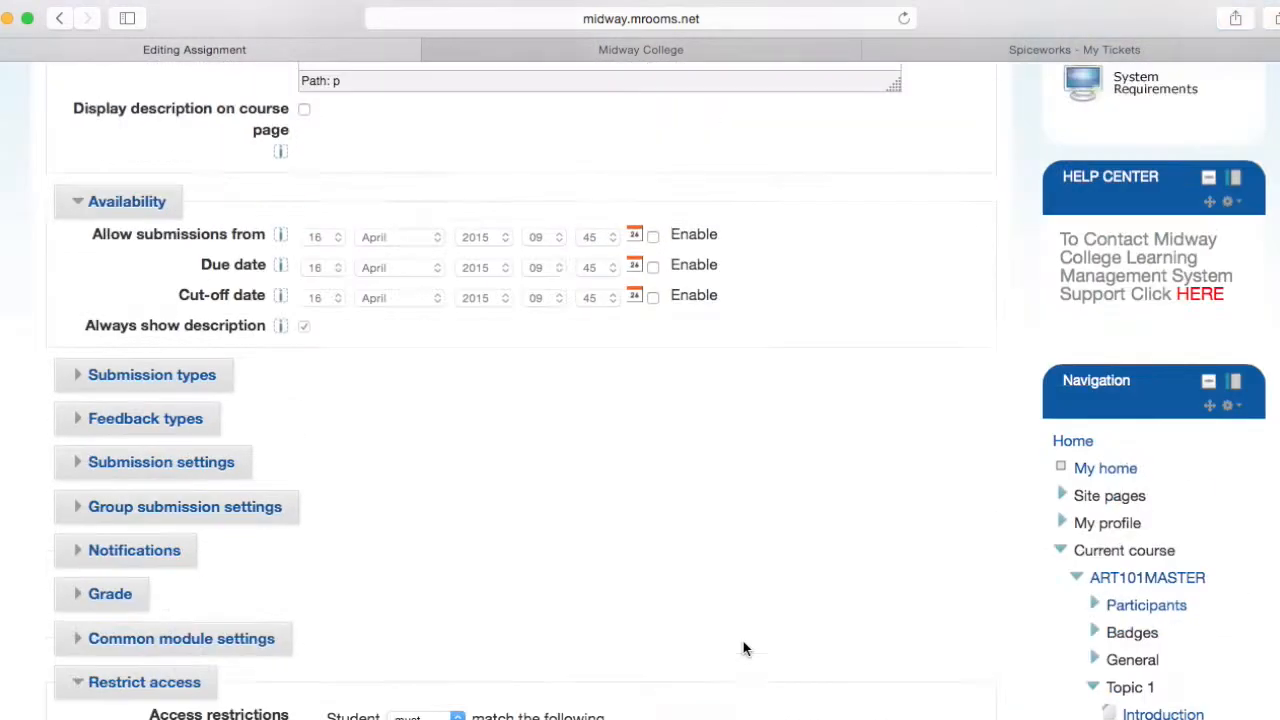
scroll(743, 648, "up", 3)
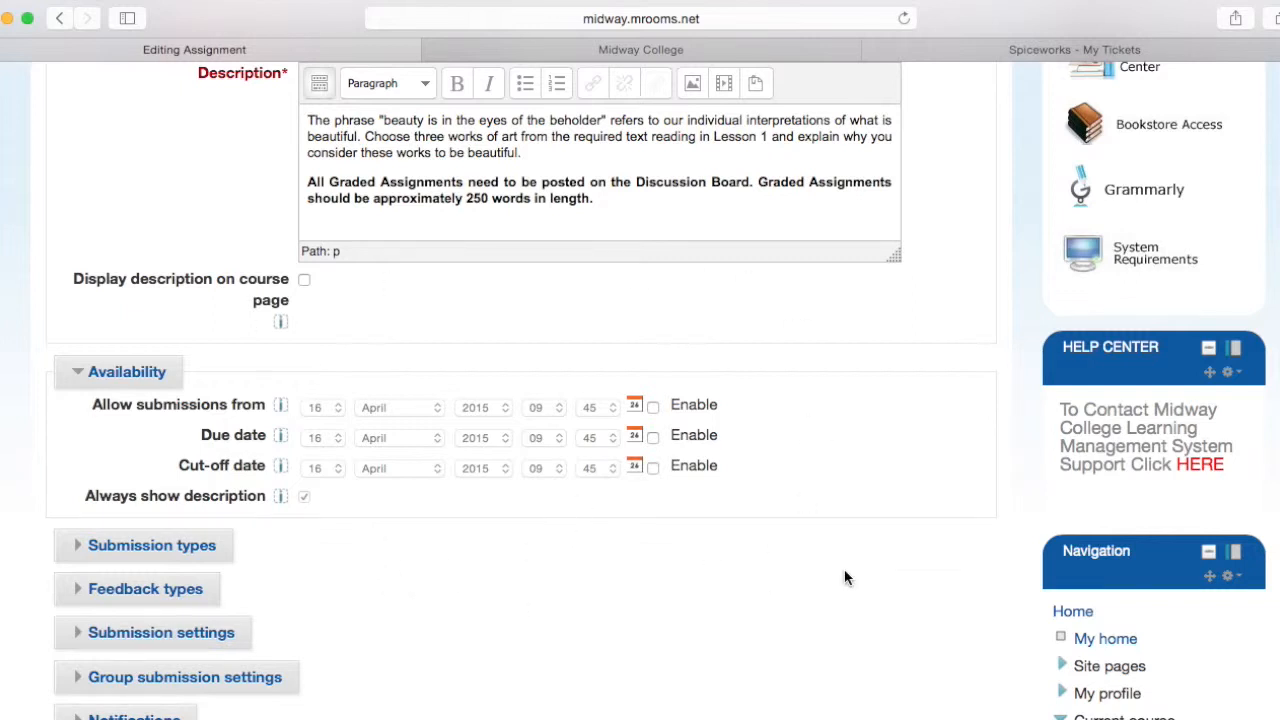
scroll(844, 578, "up", 5)
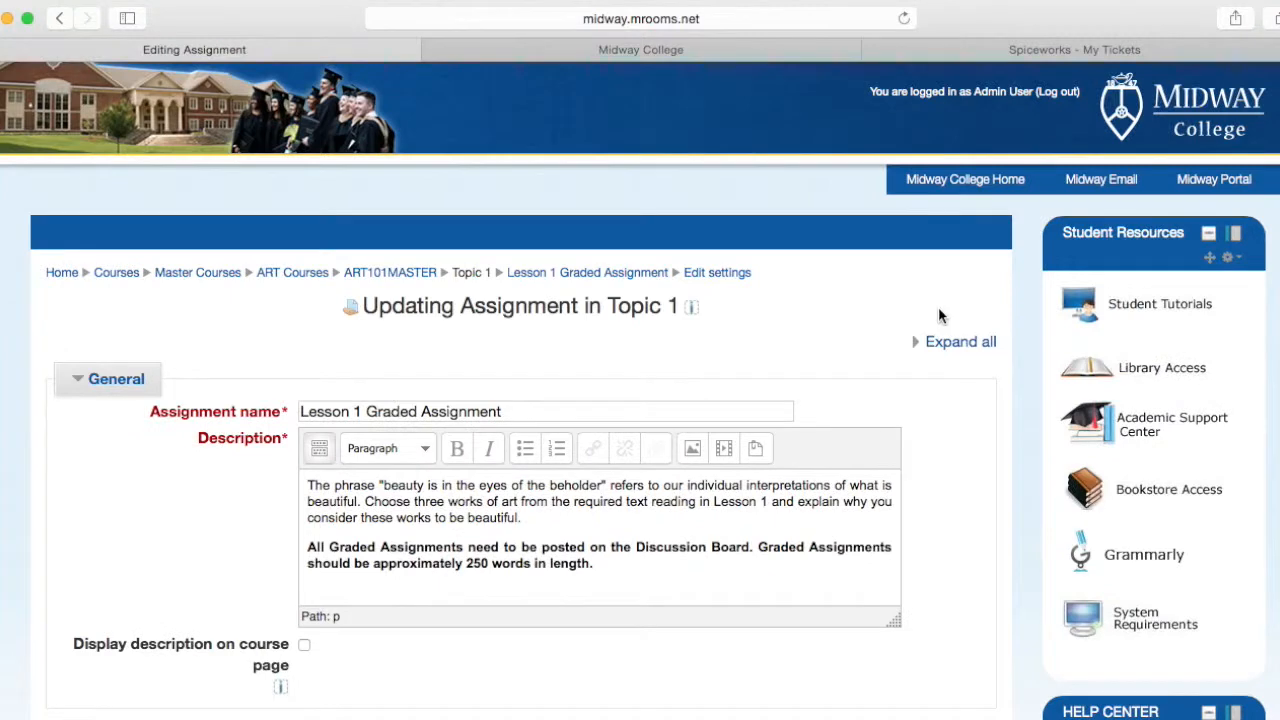